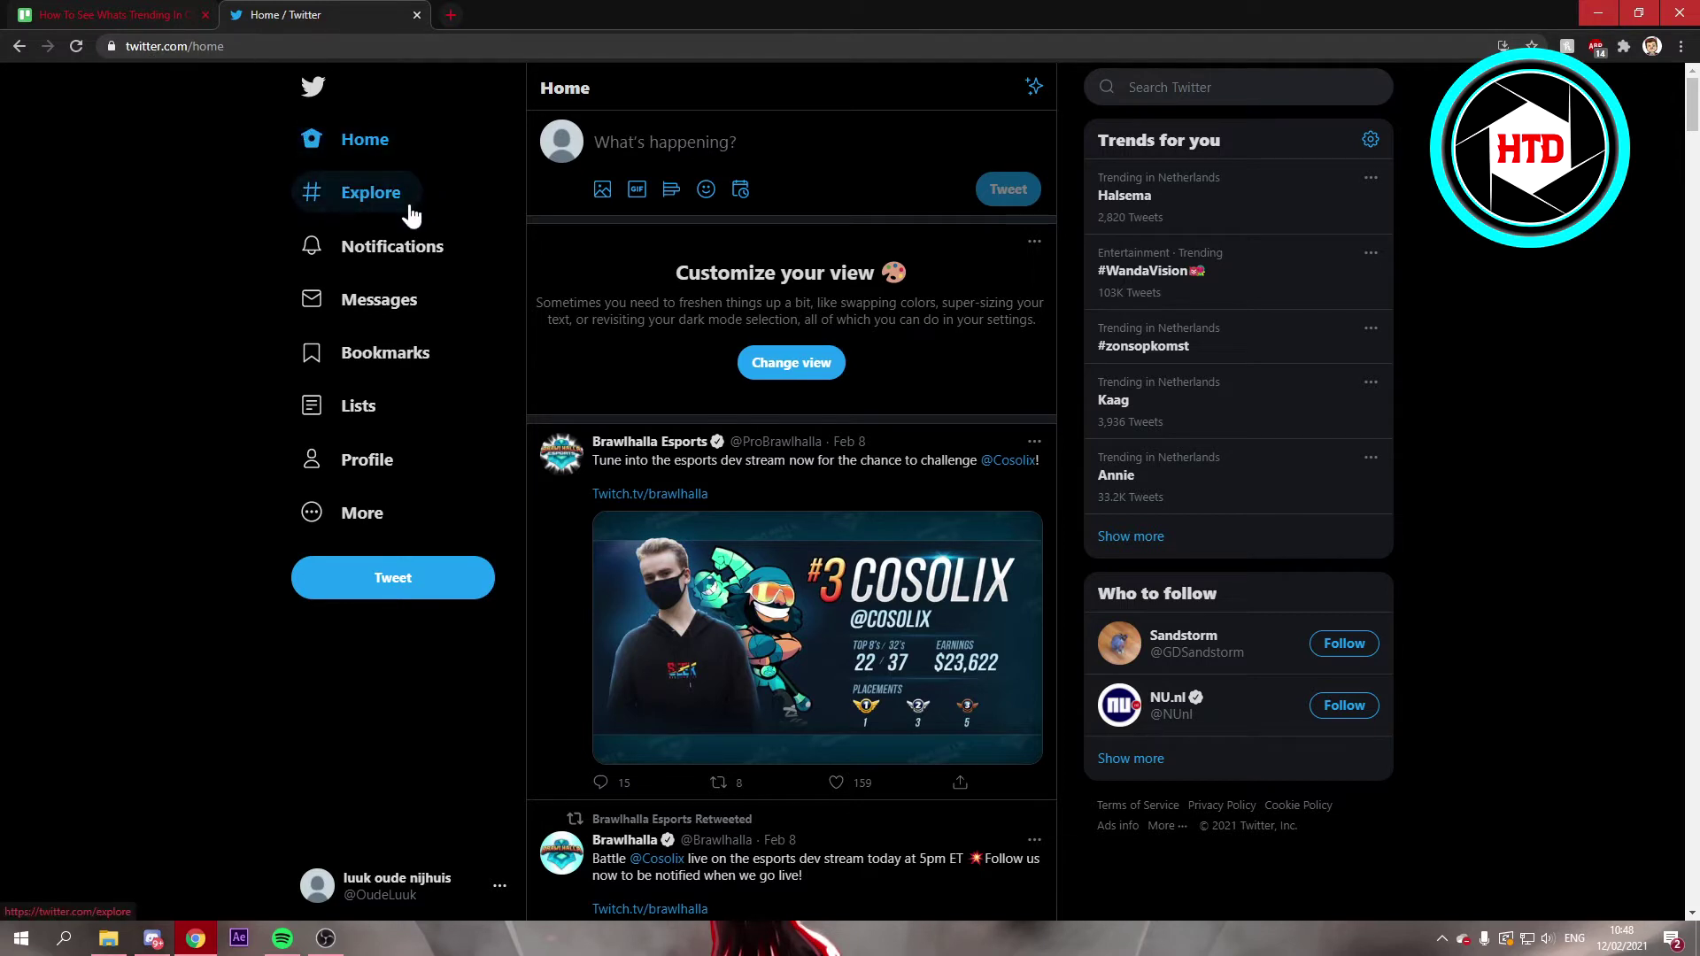
Go to the Explore page and highlight the 'Trending in Netherlands' labels on several trends.
{"action": "left_click", "coordinate": [364, 202]}
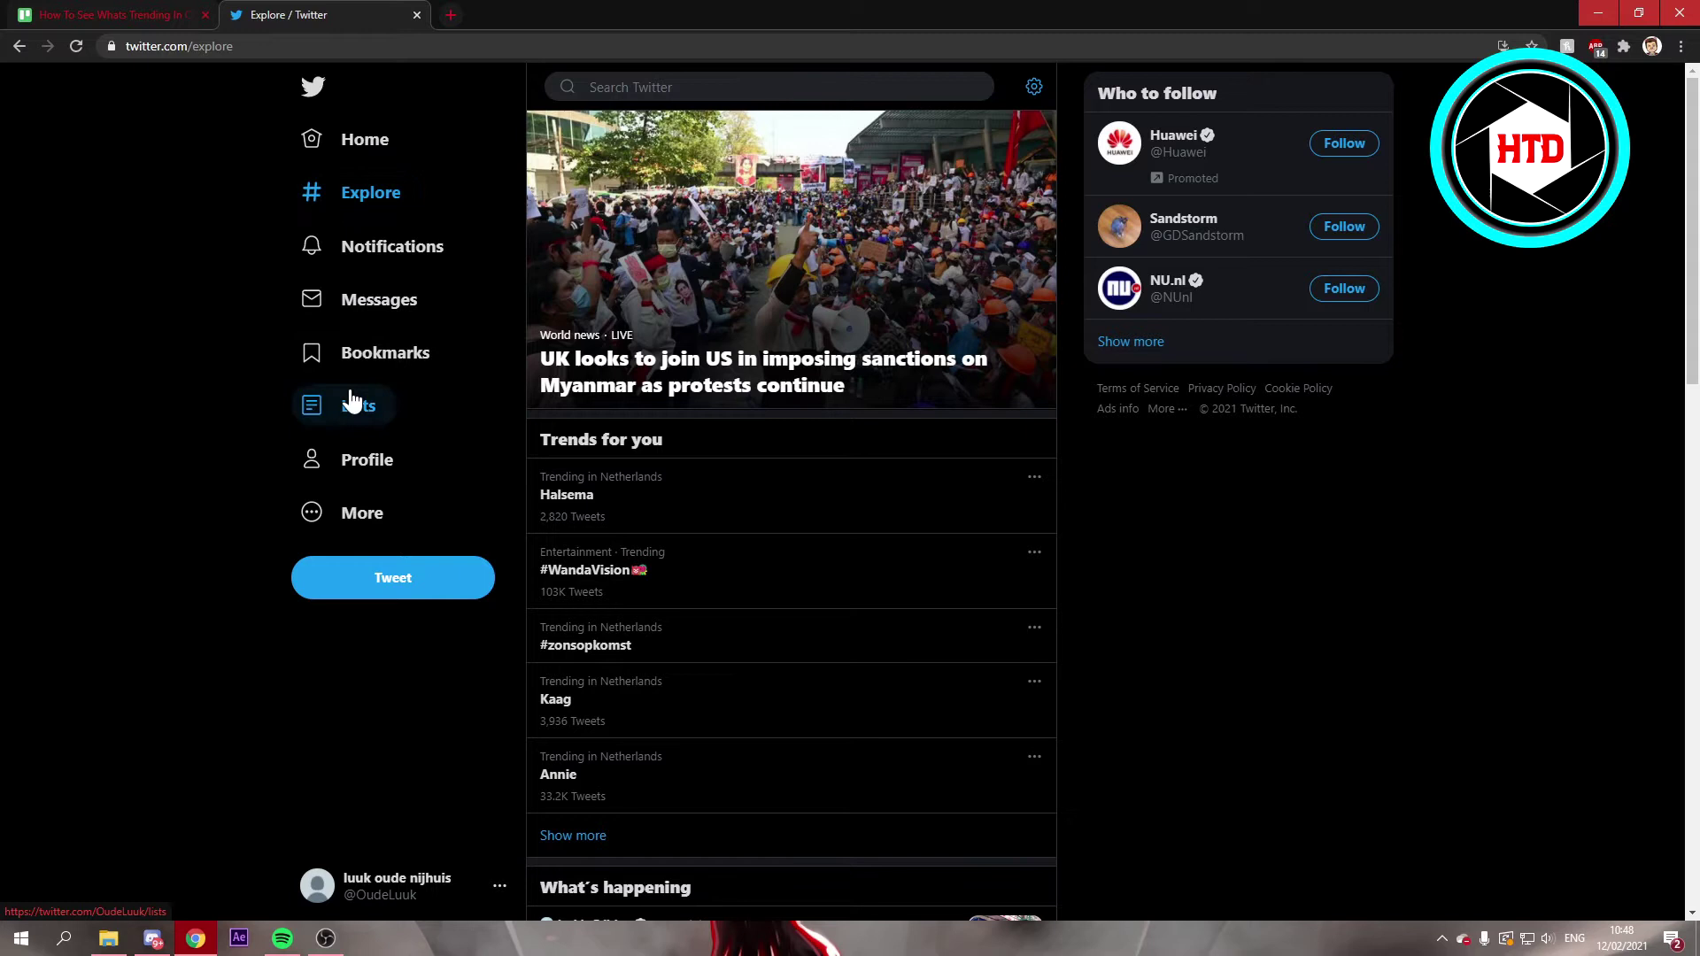
{"action": "double_click", "coordinate": [631, 475]}
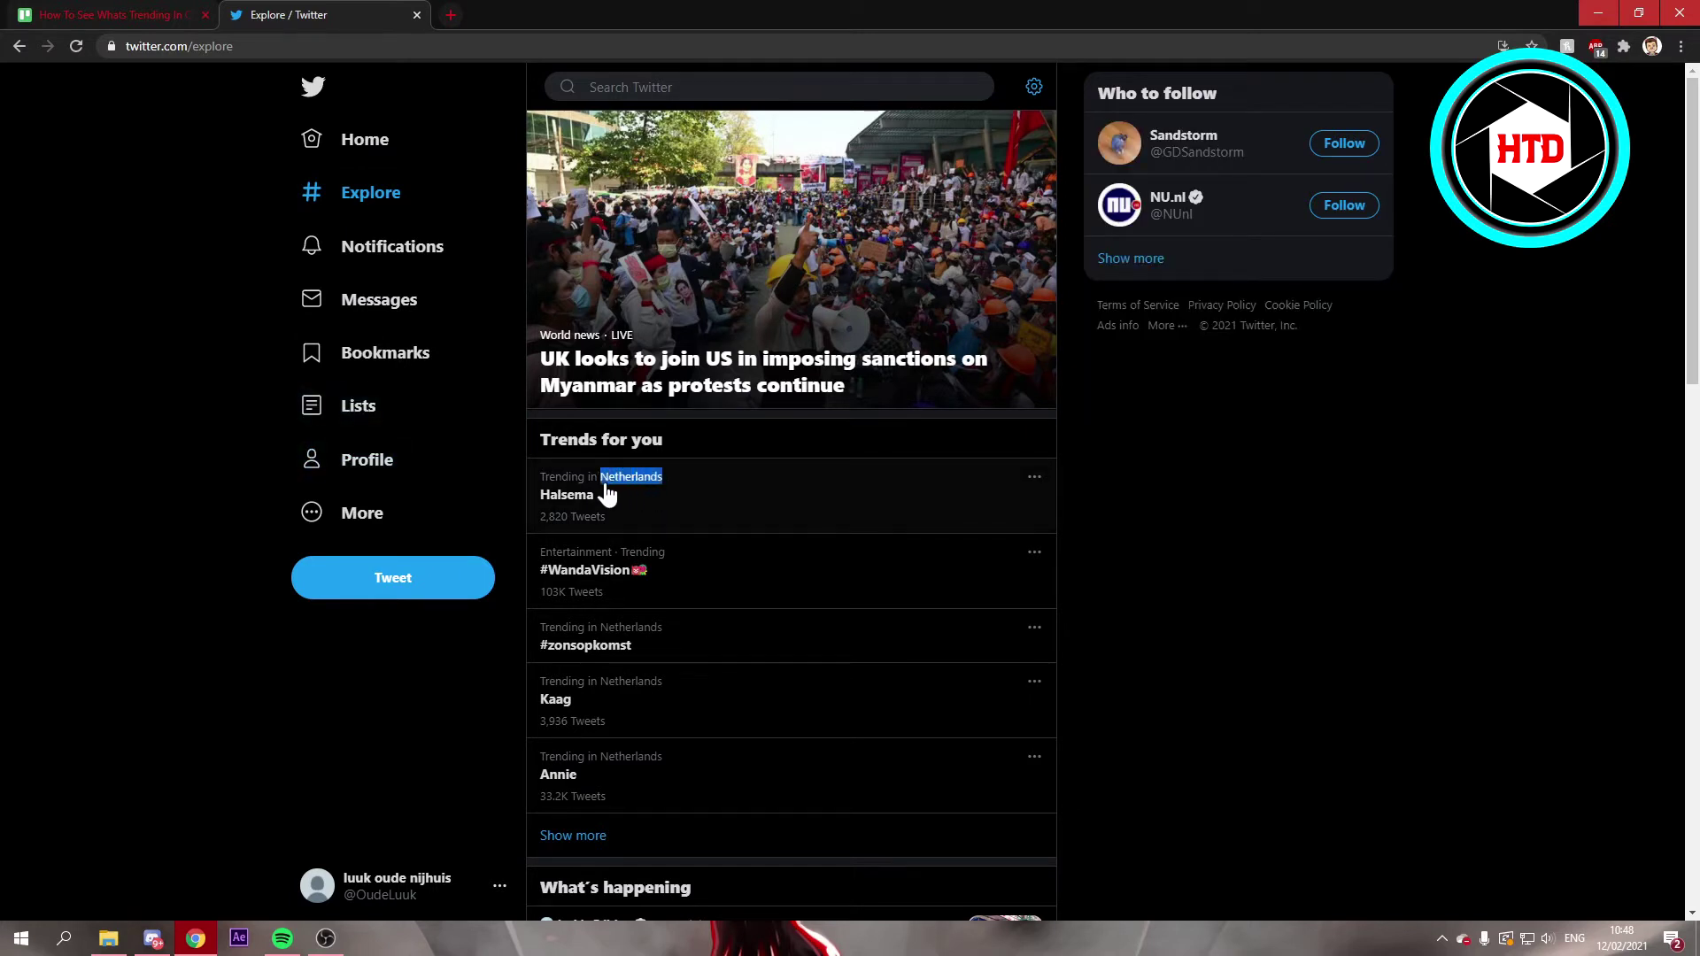
{"action": "double_click", "coordinate": [632, 627]}
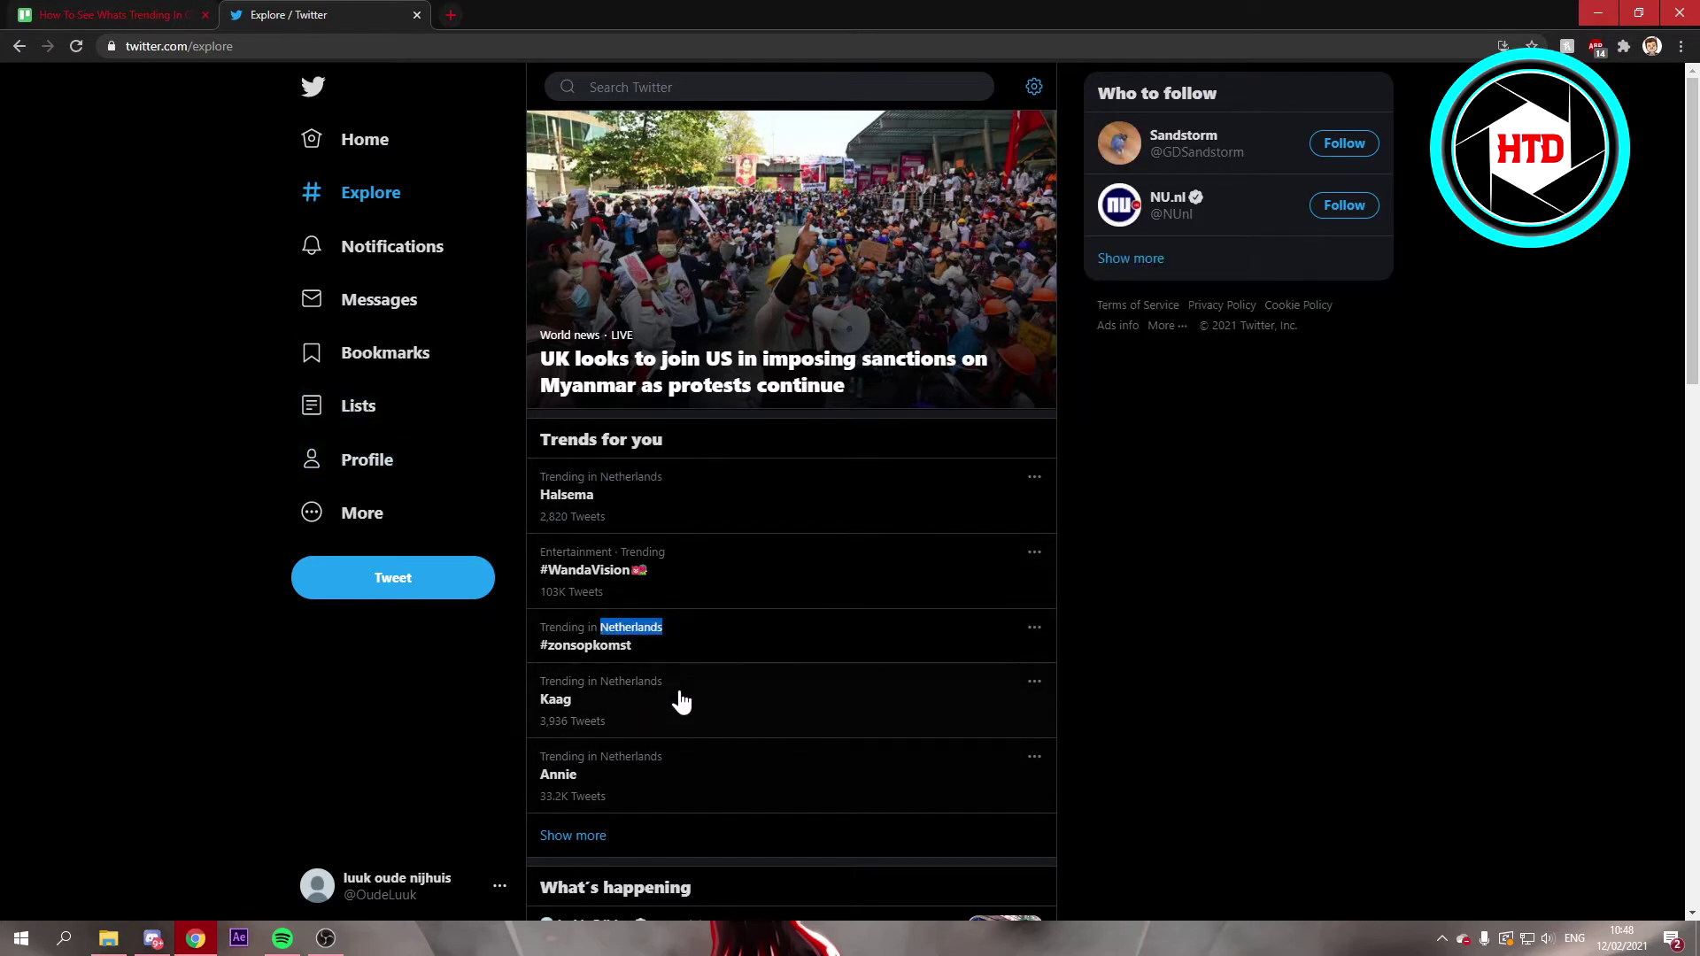
{"action": "double_click", "coordinate": [630, 699]}
{"action": "left_click_drag", "start_coordinate": [618, 681], "coordinate": [663, 681]}
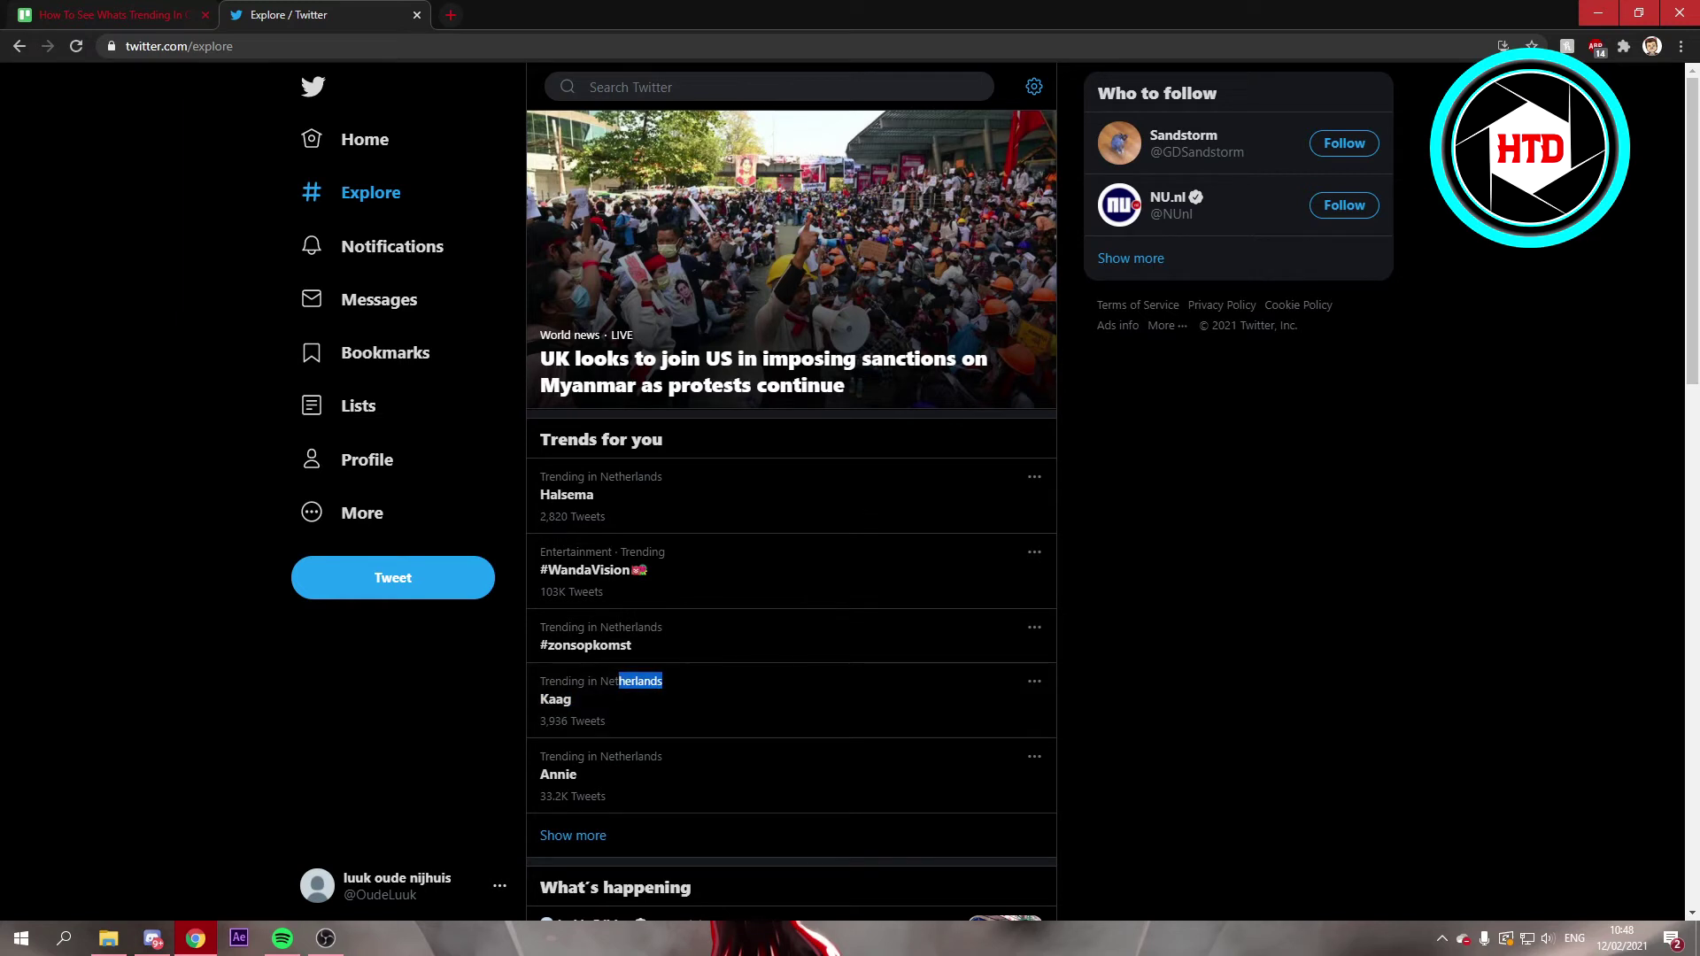
{"action": "left_click", "coordinate": [847, 697]}
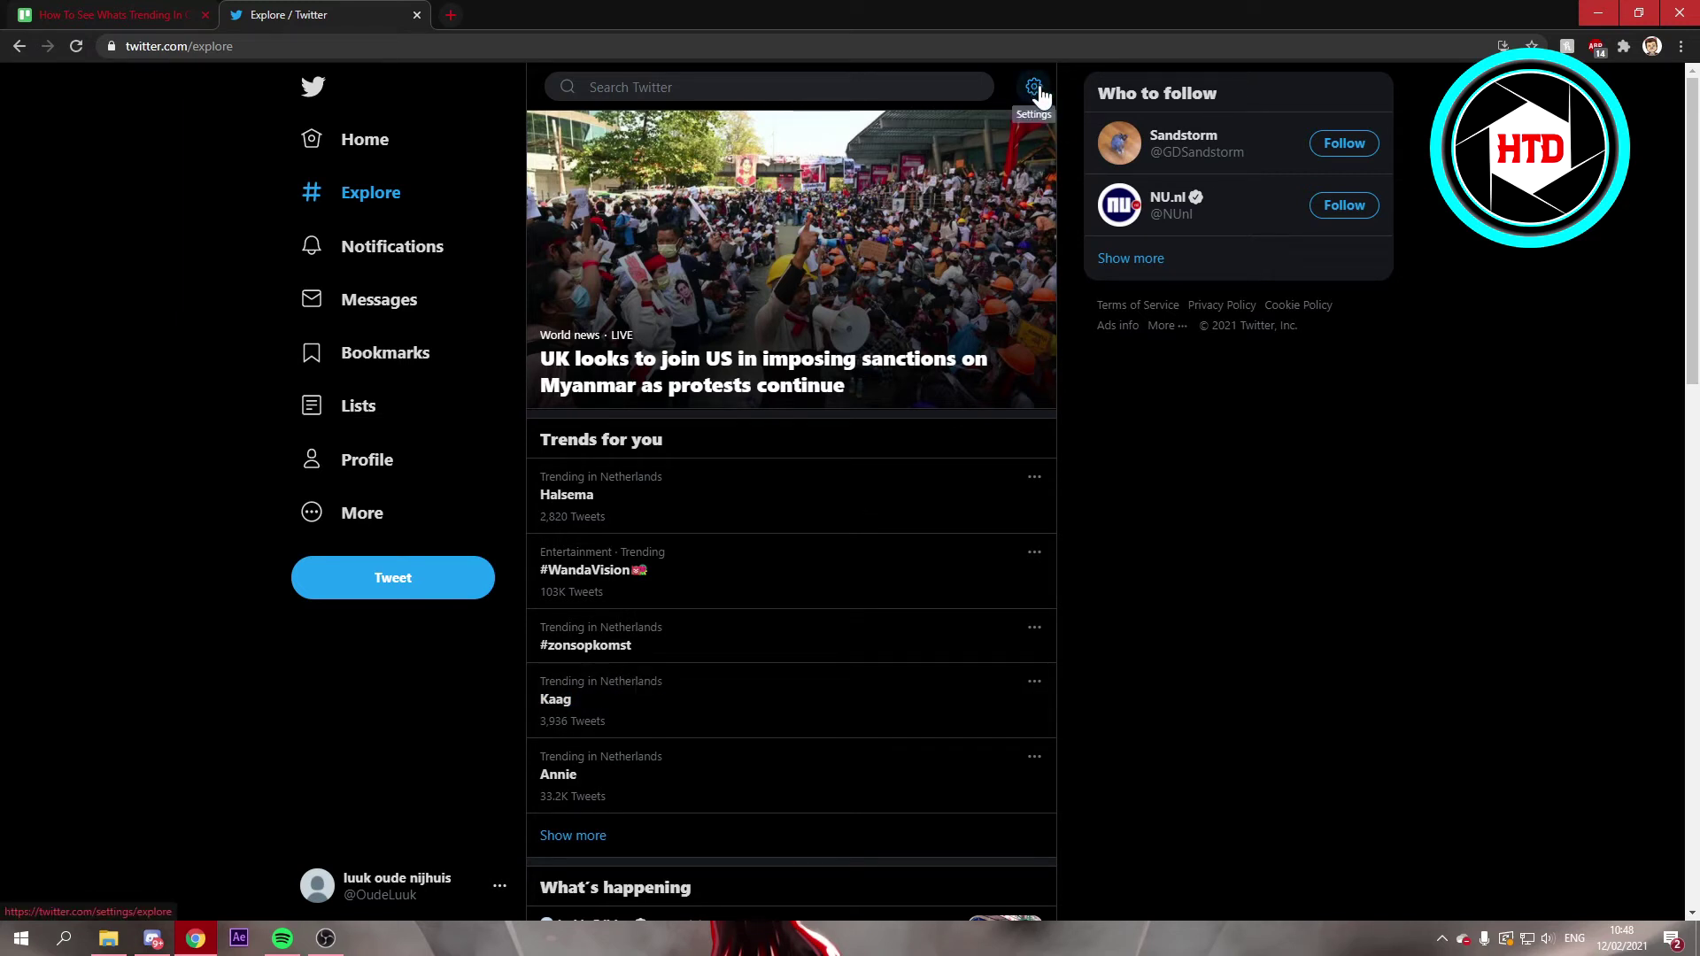
Turn off 'Show content in this location' in the Explore settings.
{"action": "left_click", "coordinate": [1037, 87]}
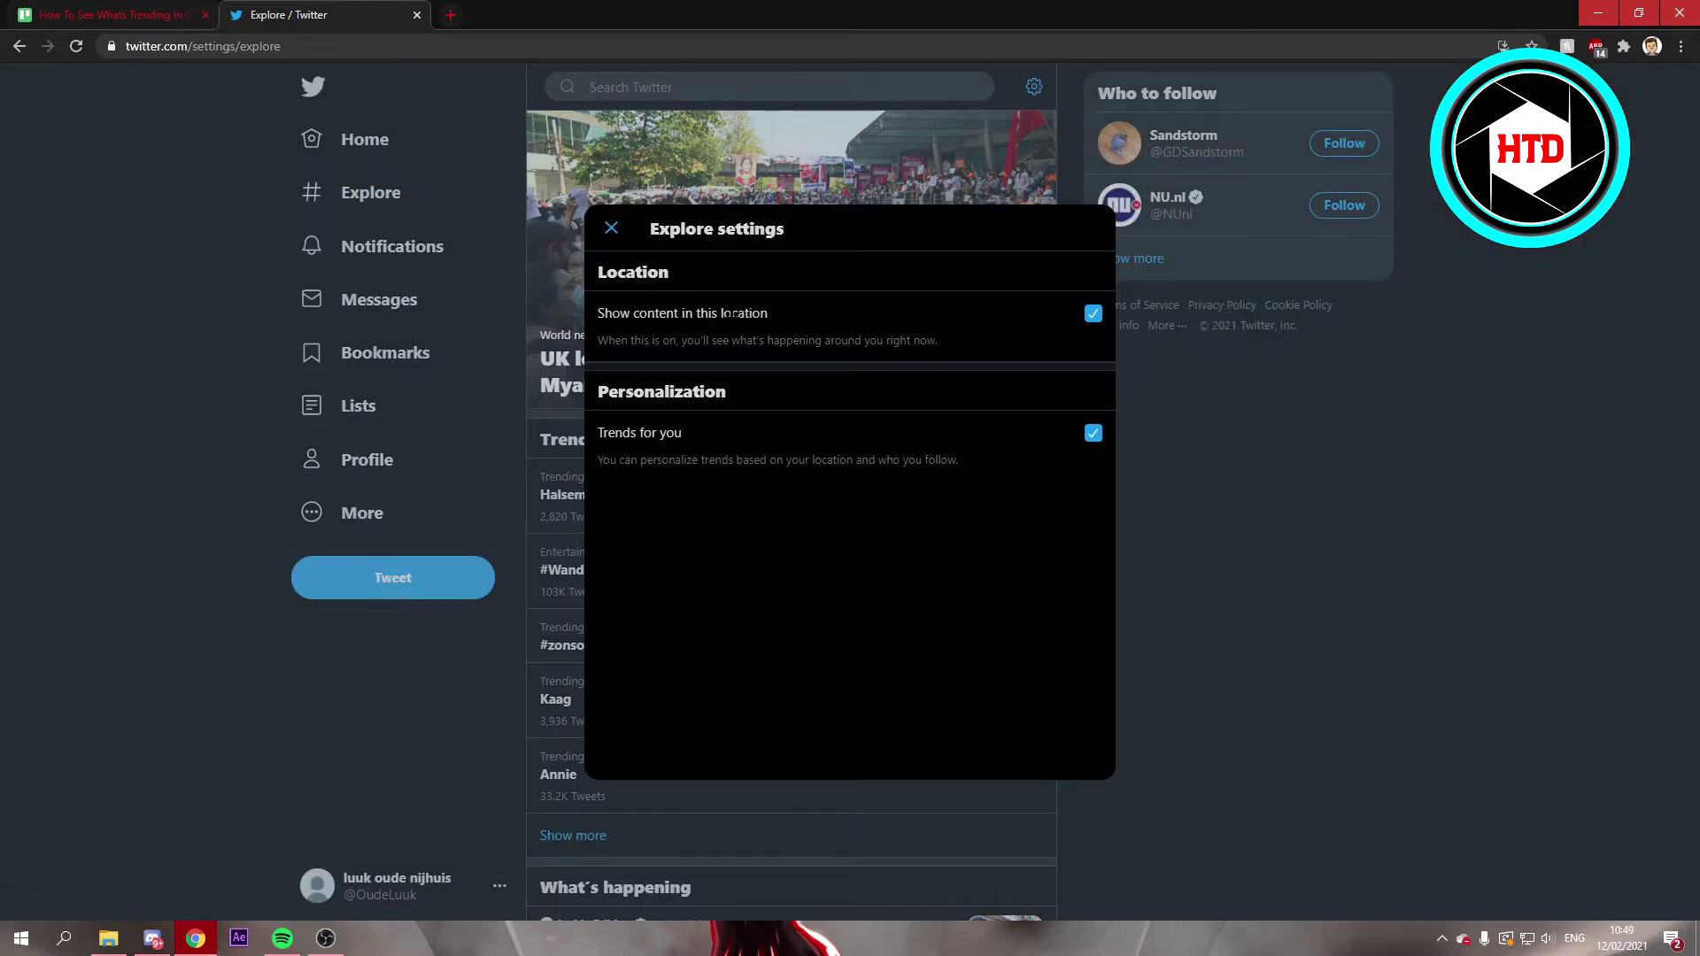
{"action": "left_click", "coordinate": [1093, 316]}
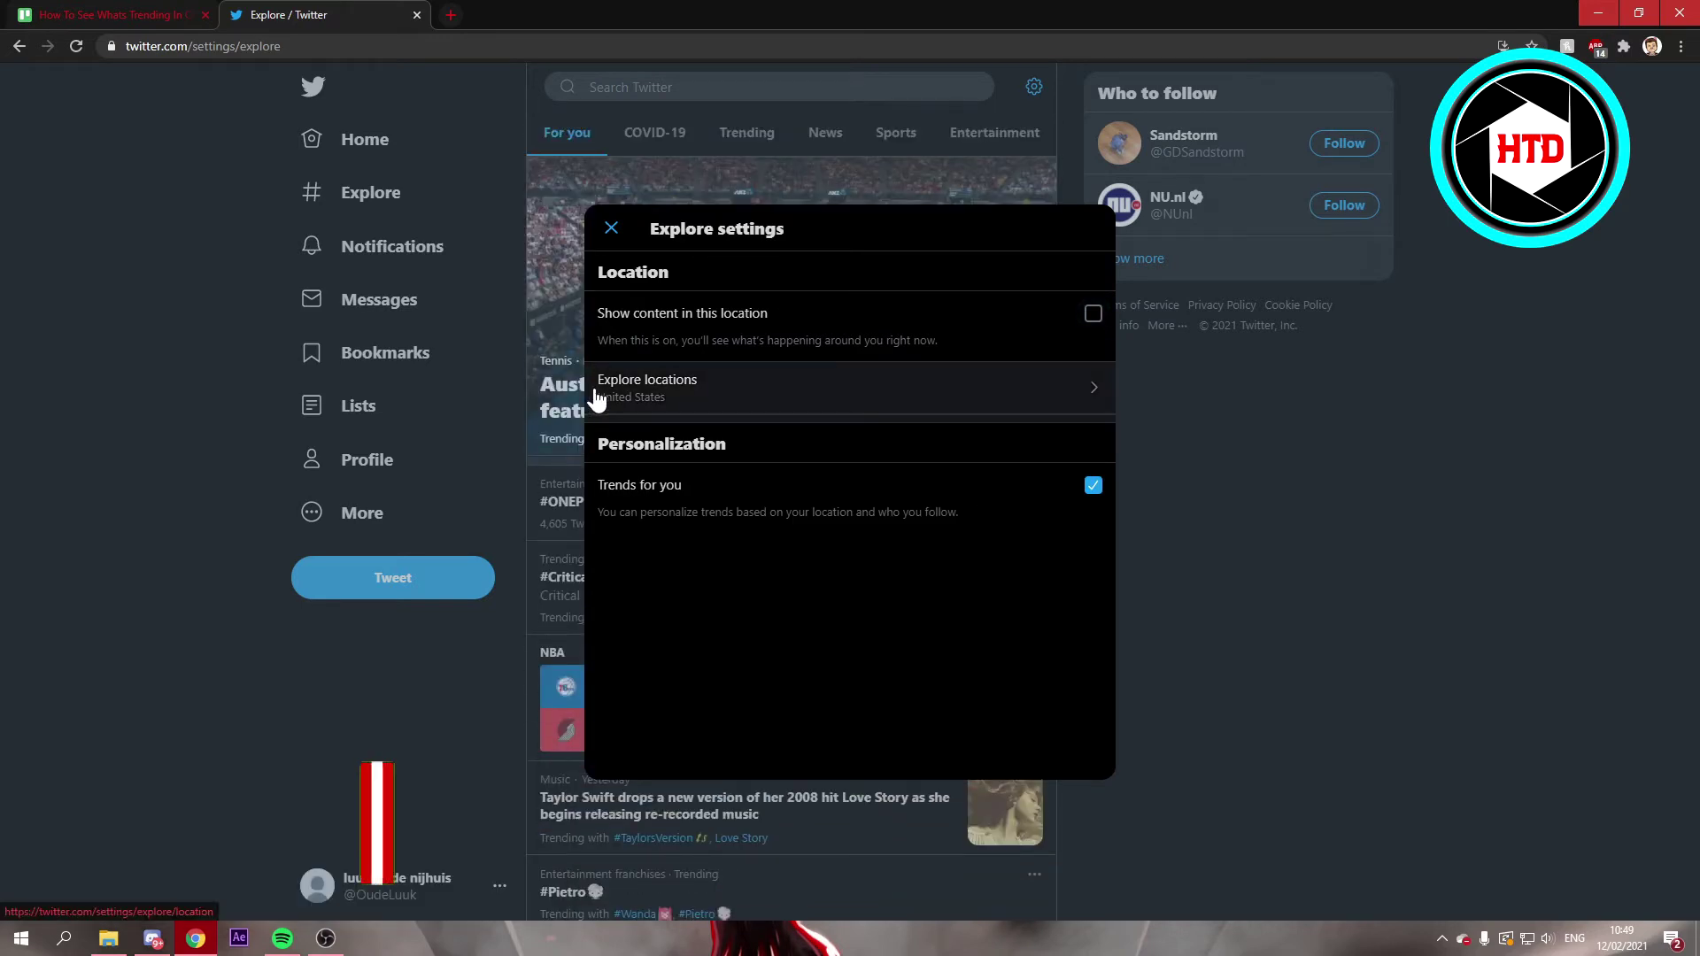
Search the Explore locations list for 'uni' and choose United States.
{"action": "left_click", "coordinate": [724, 396]}
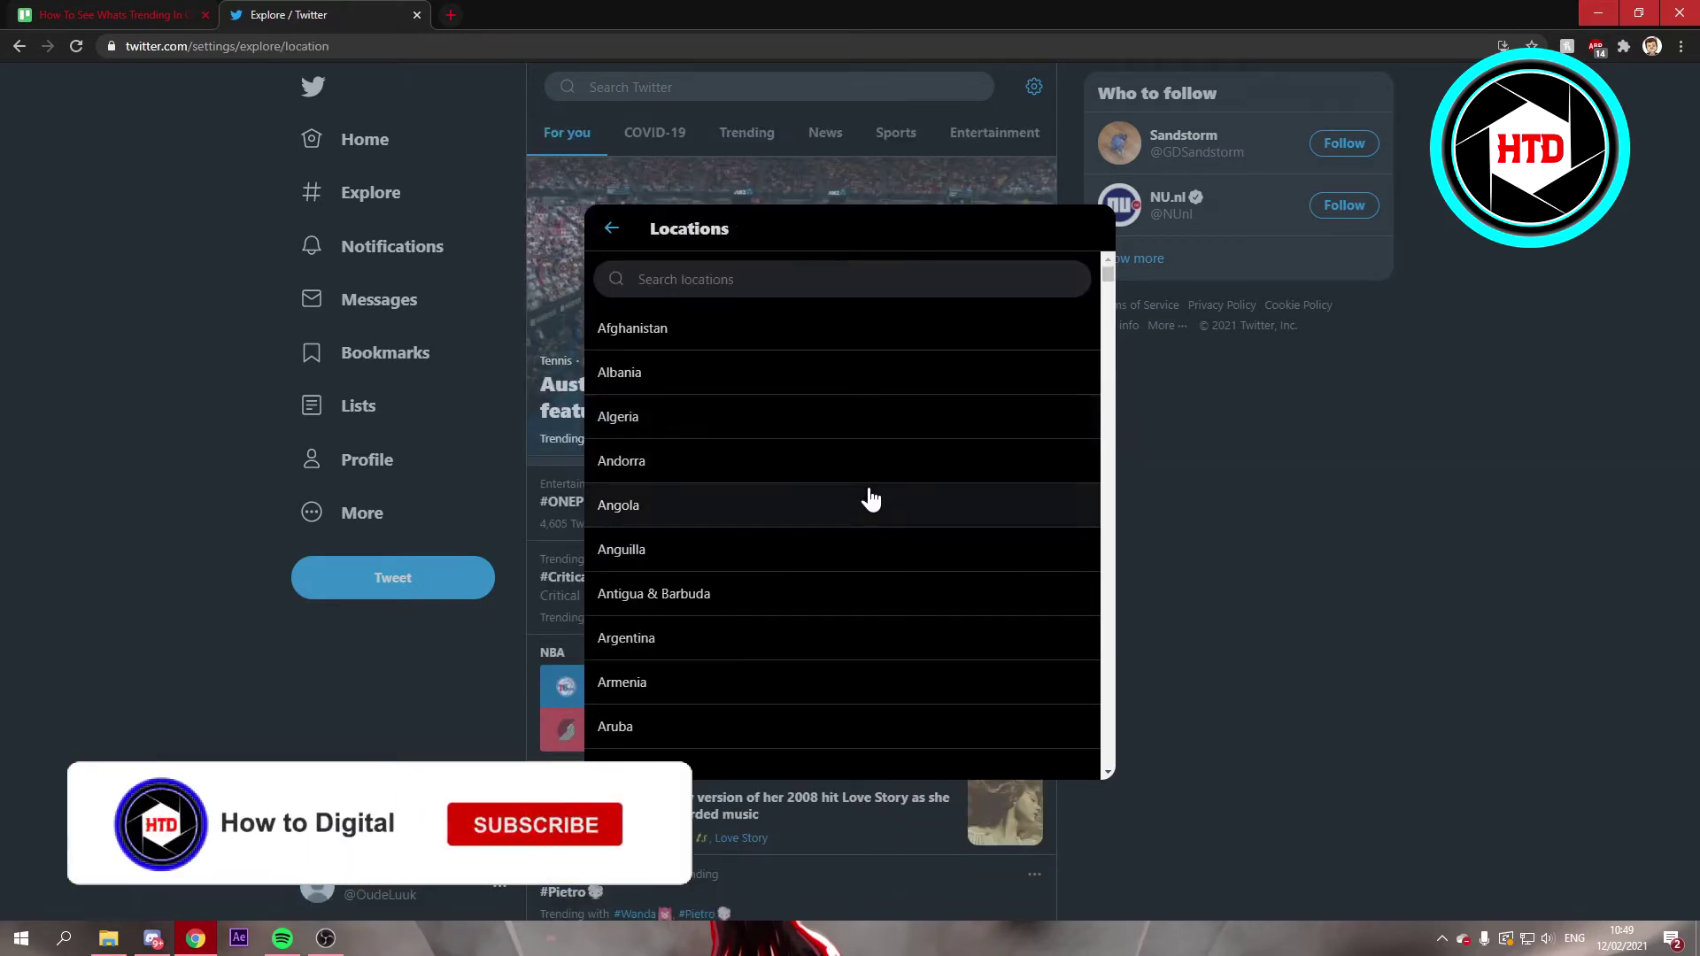
{"action": "scroll", "coordinate": [772, 452], "scroll_direction": "down", "scroll_amount": 5}
{"action": "scroll", "coordinate": [771, 451], "scroll_direction": "down", "scroll_amount": 5}
{"action": "left_click_drag", "start_coordinate": [1106, 290], "coordinate": [1109, 763]}
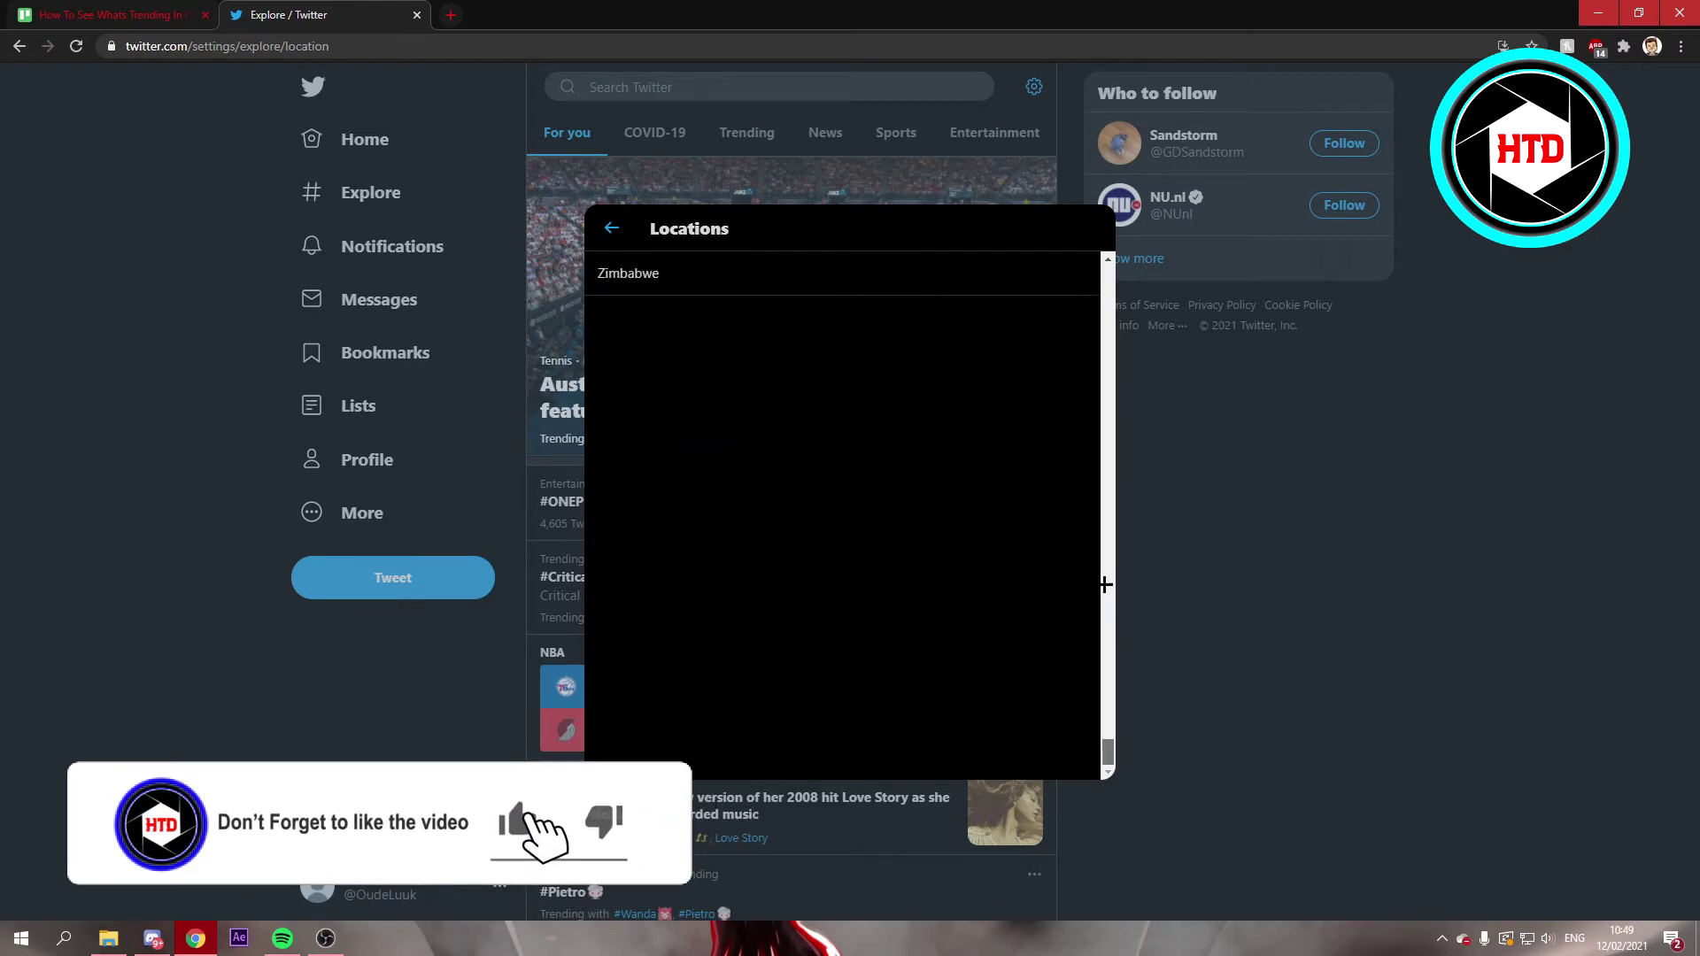
{"action": "left_click_drag", "start_coordinate": [1111, 751], "coordinate": [1107, 273]}
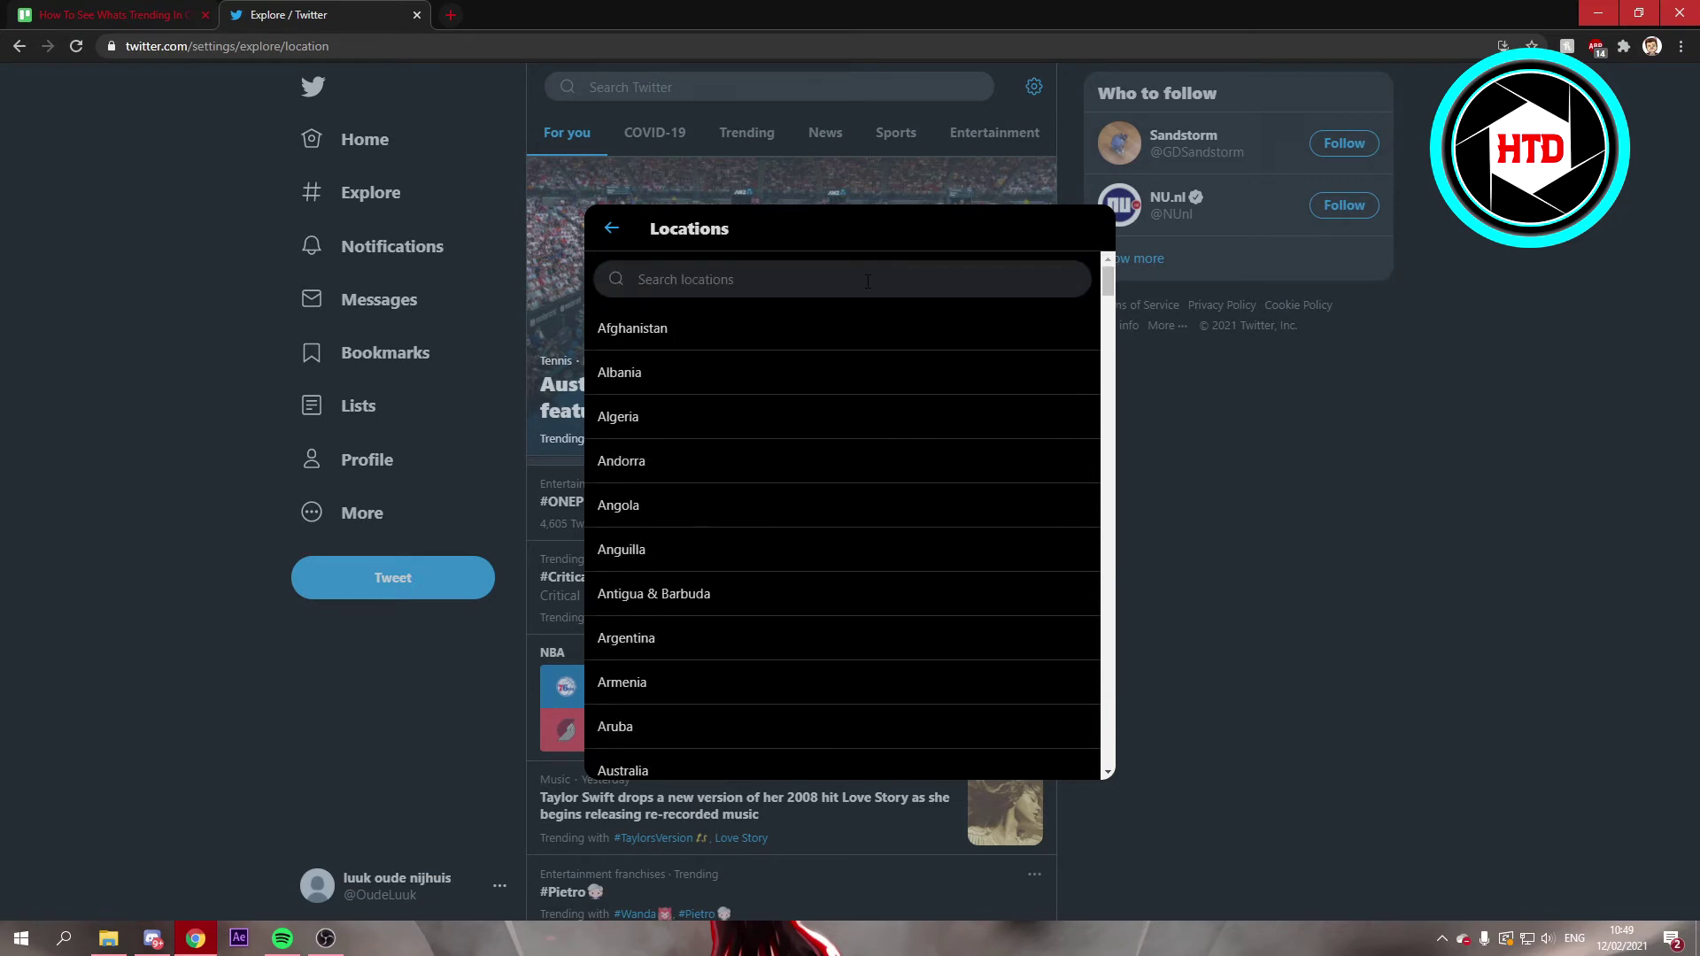
{"action": "left_click", "coordinate": [869, 281]}
{"action": "type", "text": "uni"}
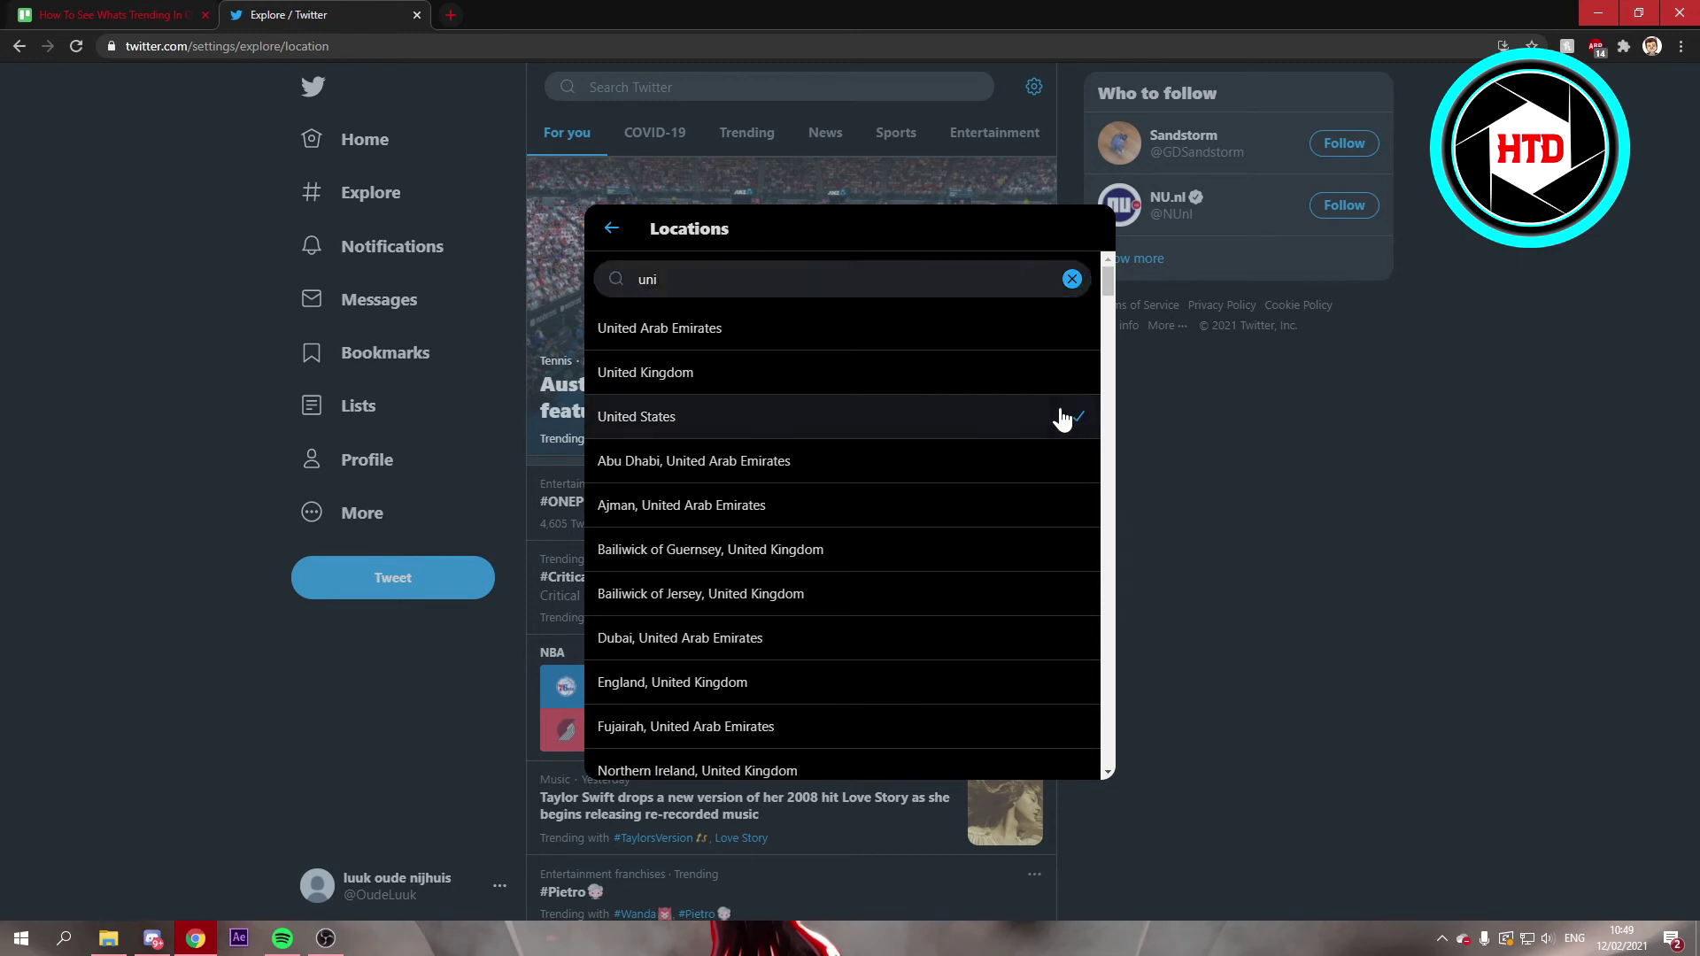
{"action": "left_click", "coordinate": [1062, 415]}
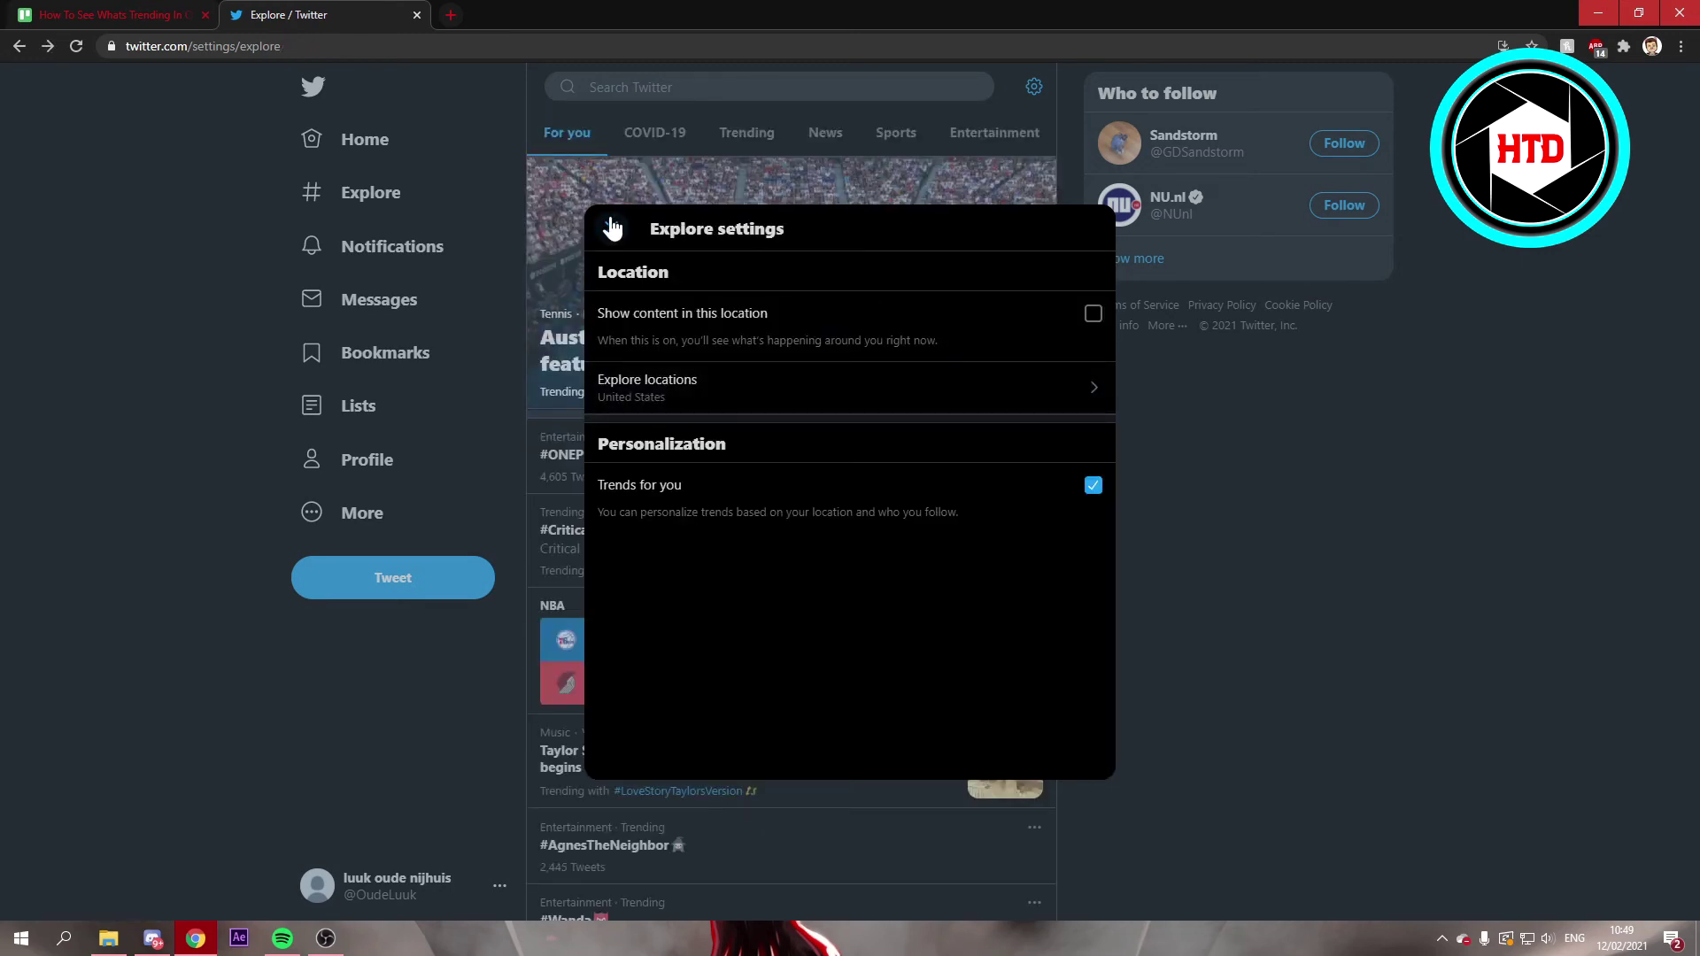
Close the Explore settings and switch to the Trending tab to view United States trends.
{"action": "left_click", "coordinate": [612, 234]}
{"action": "left_click", "coordinate": [747, 132]}
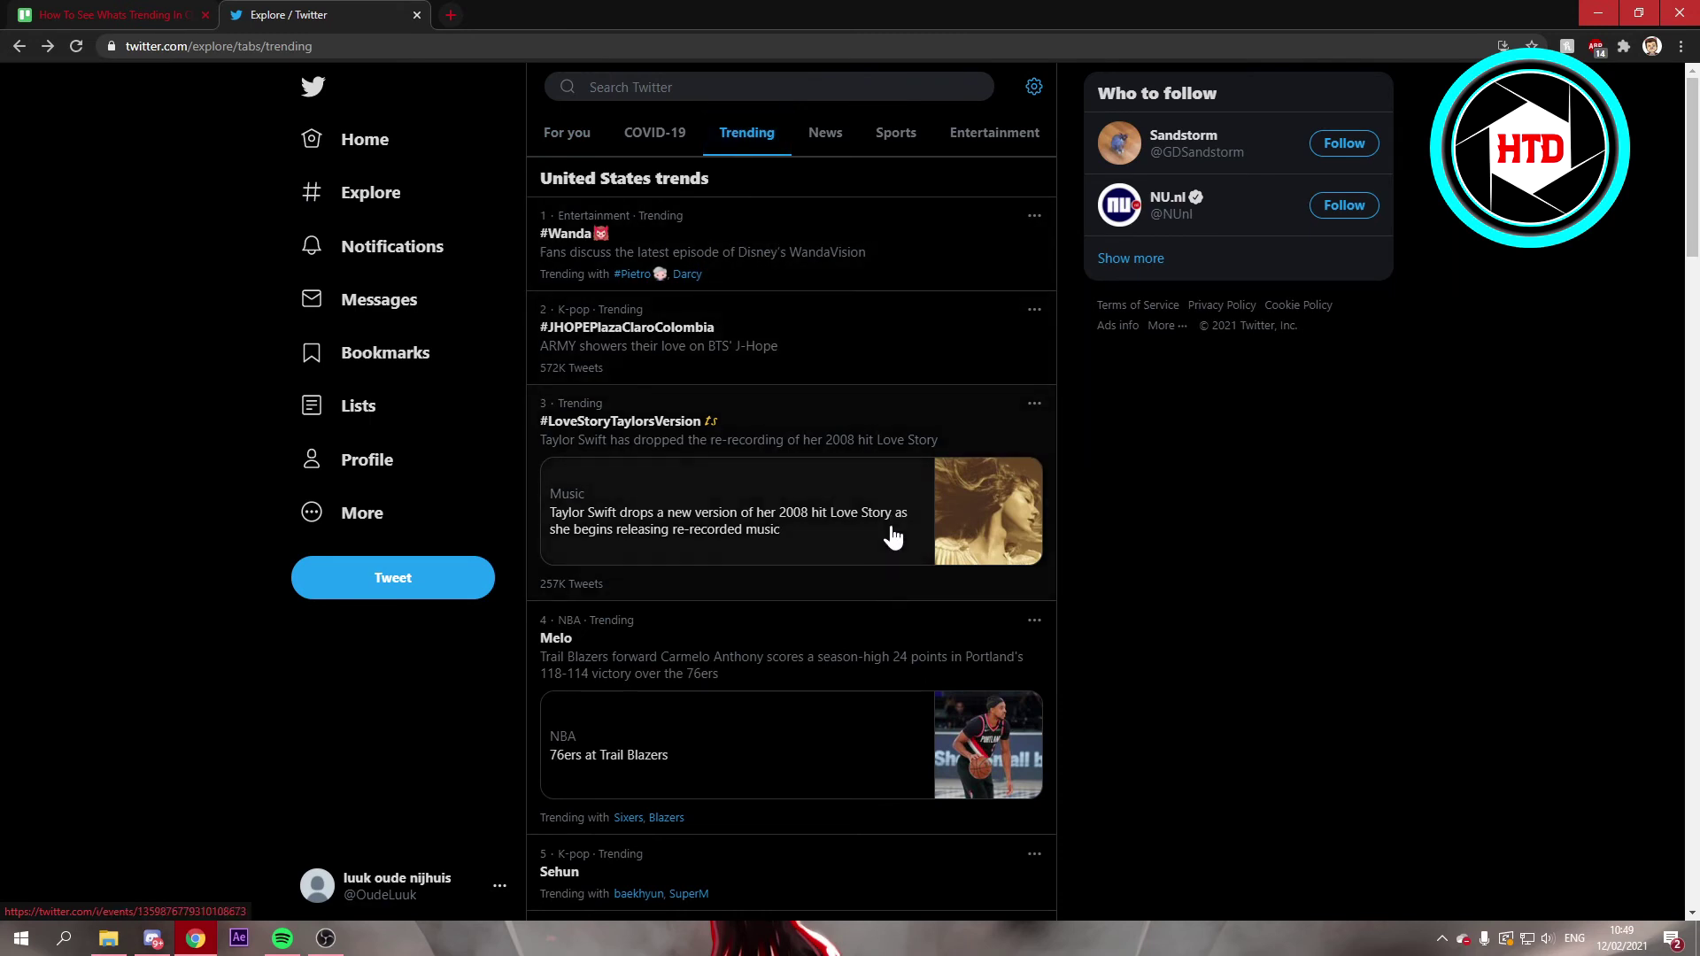
{"action": "scroll", "coordinate": [874, 585], "scroll_direction": "down", "scroll_amount": 3}
{"action": "scroll", "coordinate": [1024, 578], "scroll_direction": "down", "scroll_amount": 2}
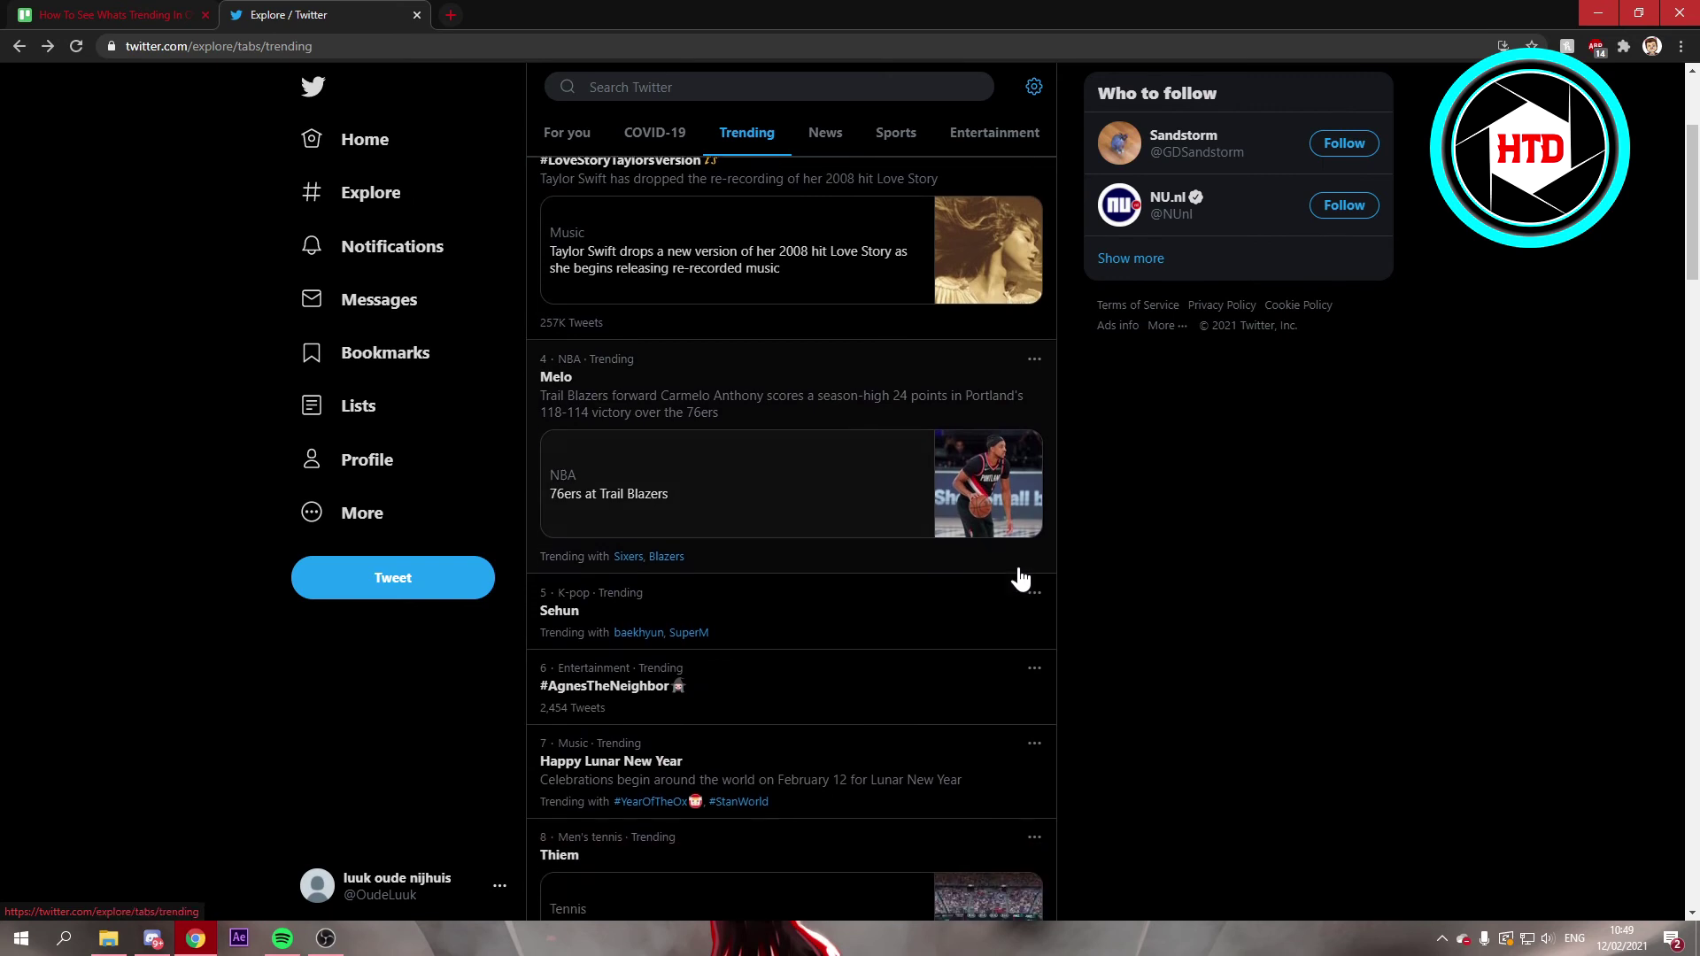
{"action": "scroll", "coordinate": [1023, 577], "scroll_direction": "down", "scroll_amount": 1}
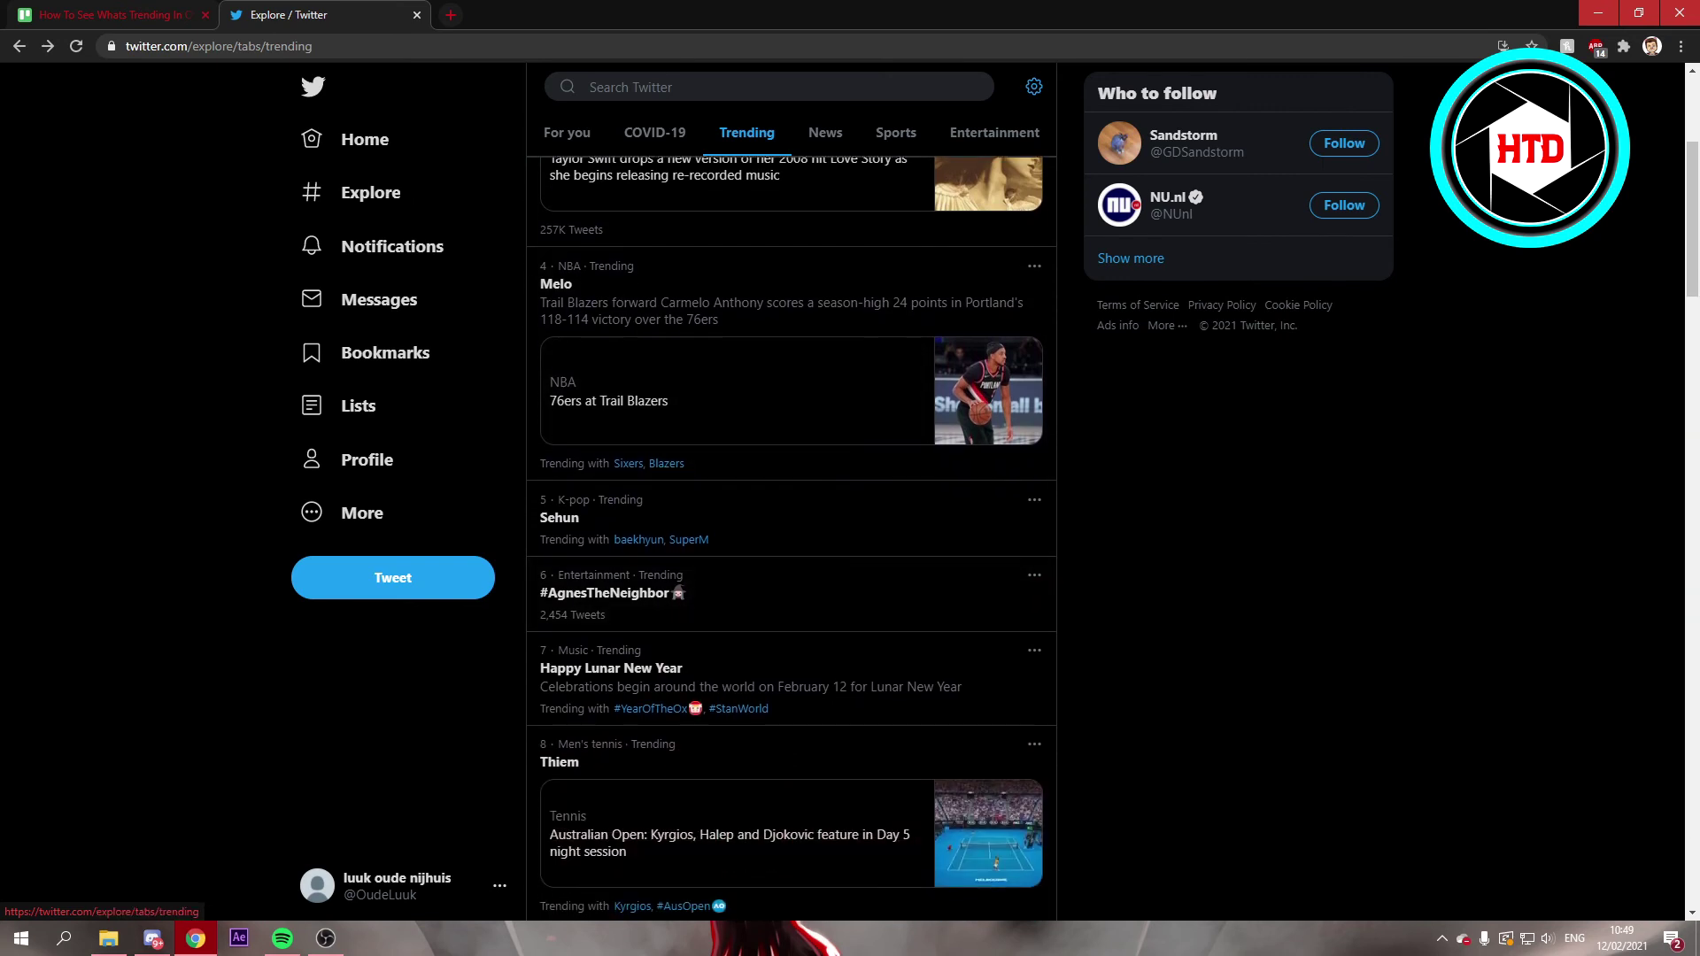
{"action": "scroll", "coordinate": [999, 624], "scroll_direction": "down", "scroll_amount": 2}
{"action": "scroll", "coordinate": [1000, 626], "scroll_direction": "down", "scroll_amount": 1}
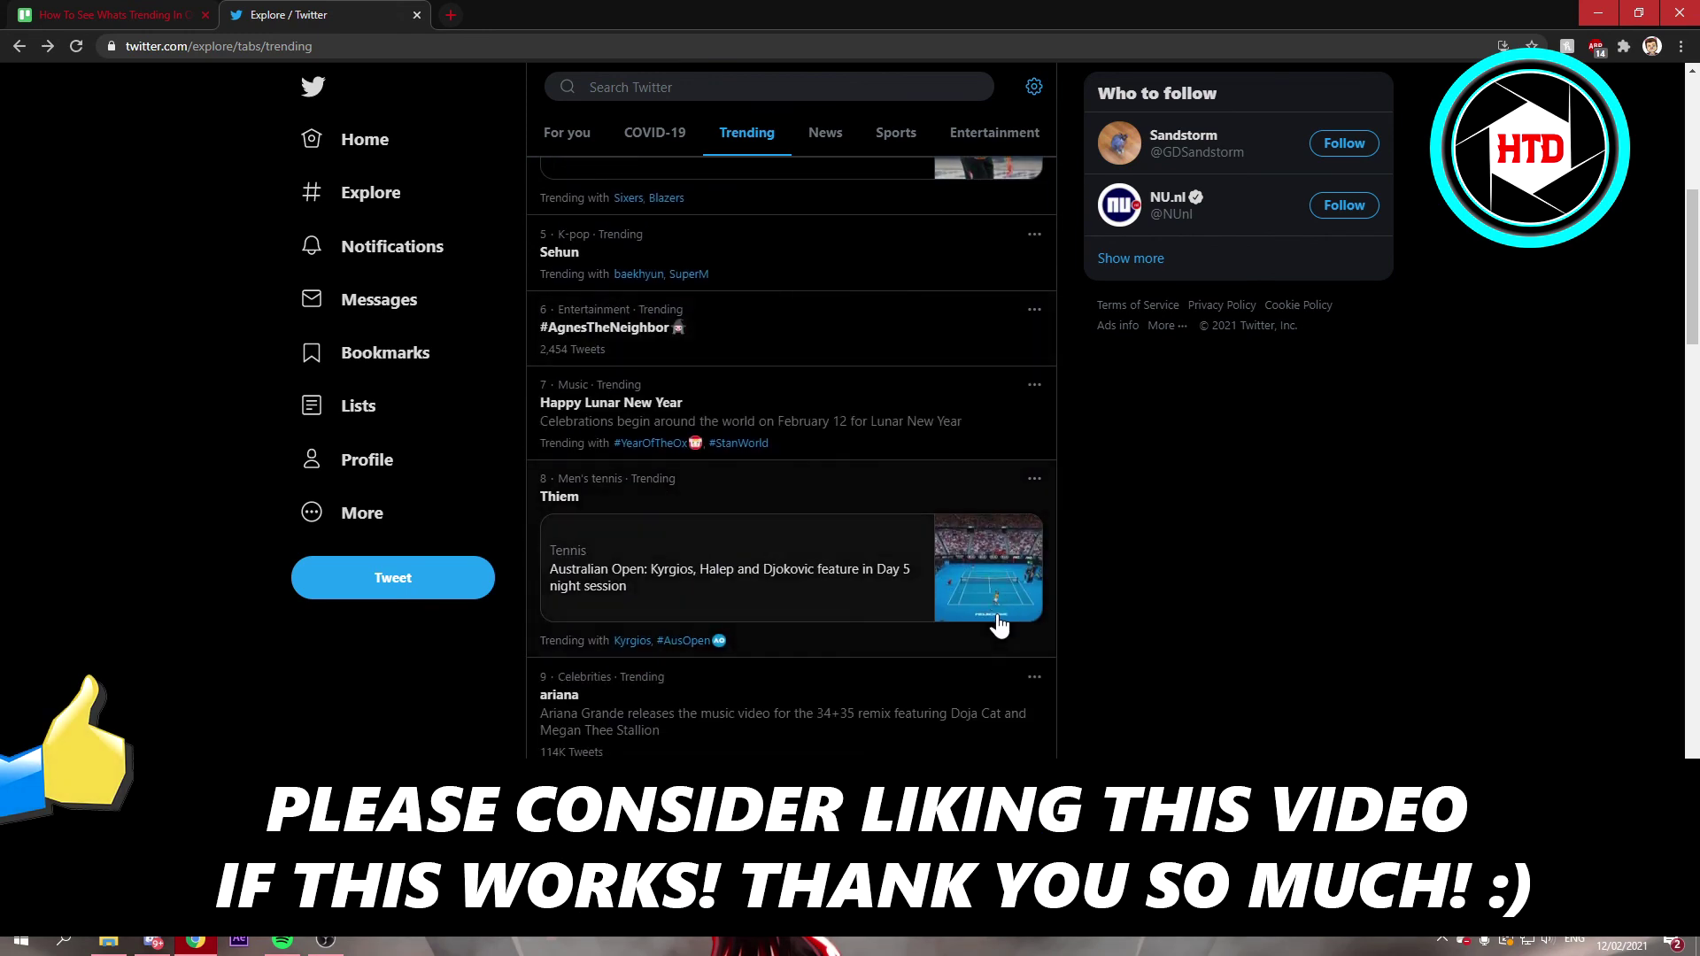
{"action": "scroll", "coordinate": [1006, 635], "scroll_direction": "up", "scroll_amount": 5}
{"action": "scroll", "coordinate": [1007, 636], "scroll_direction": "up", "scroll_amount": 3}
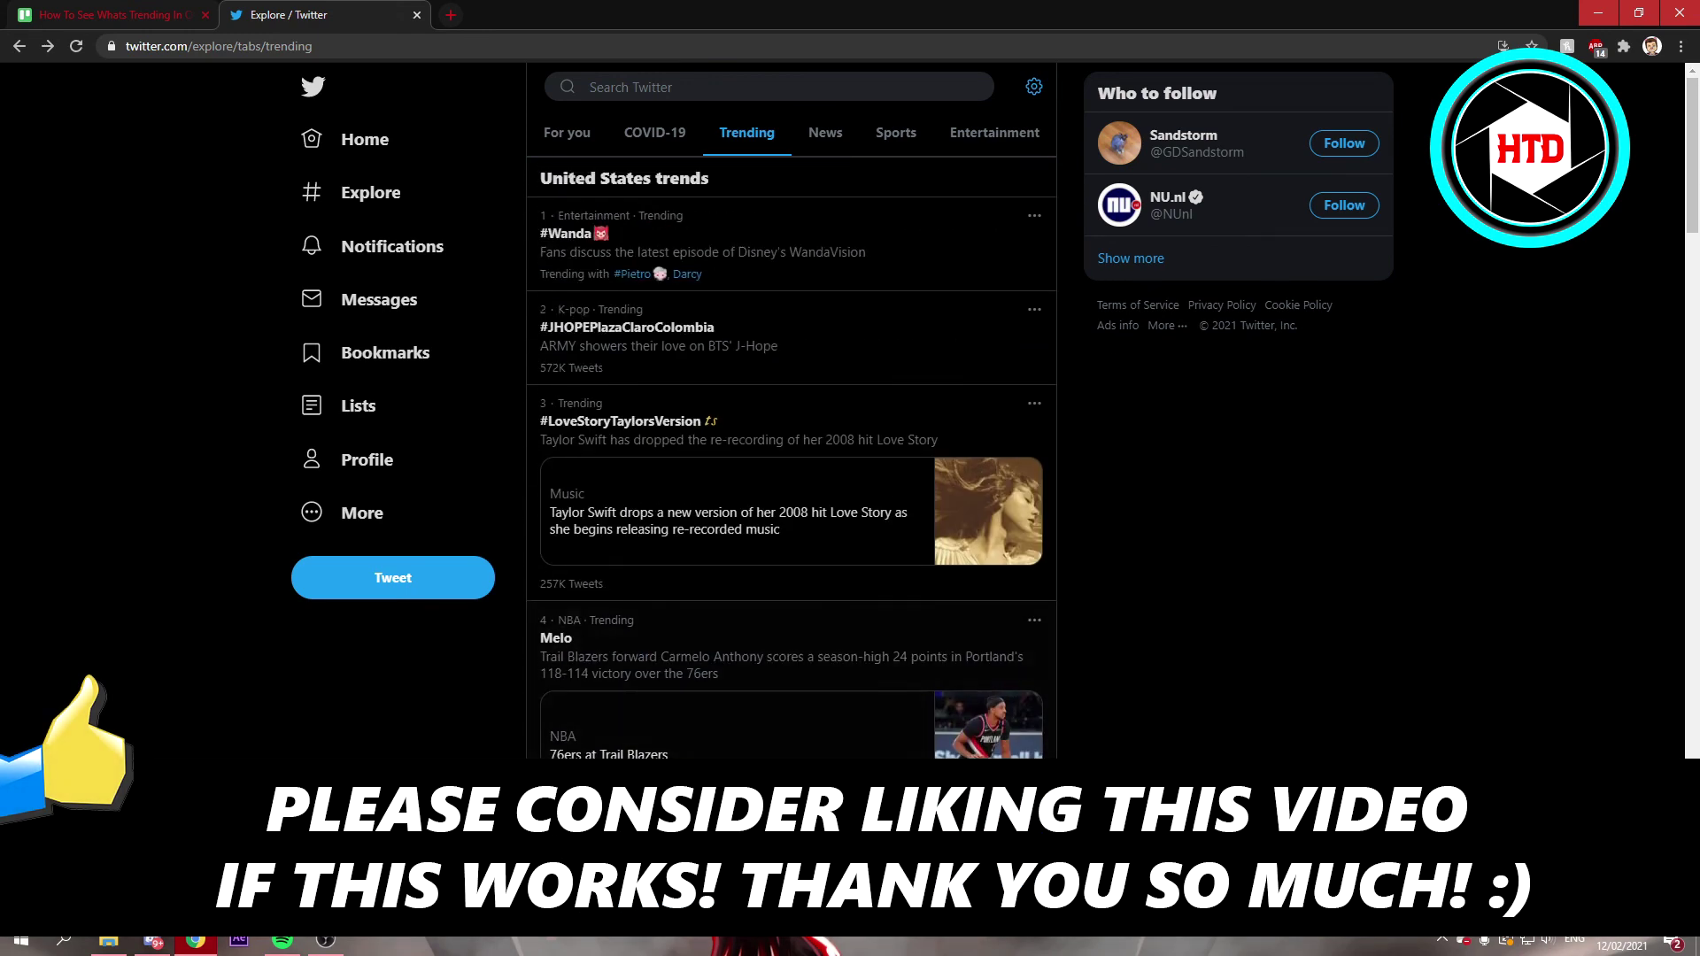